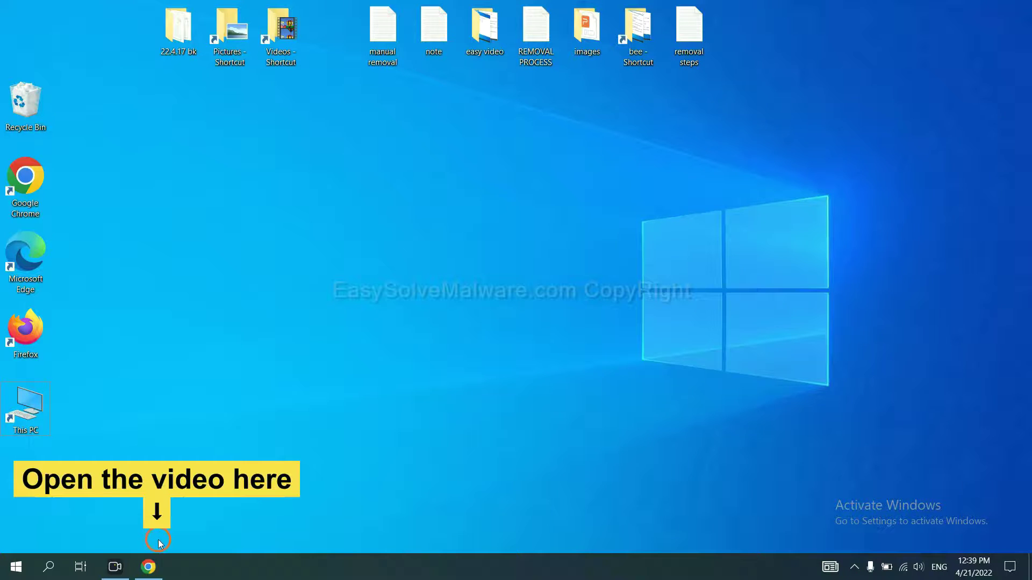
# Download the SpyHunter for Windows installer from the EasySolveMalware removal guide
pyautogui.click(156, 564)
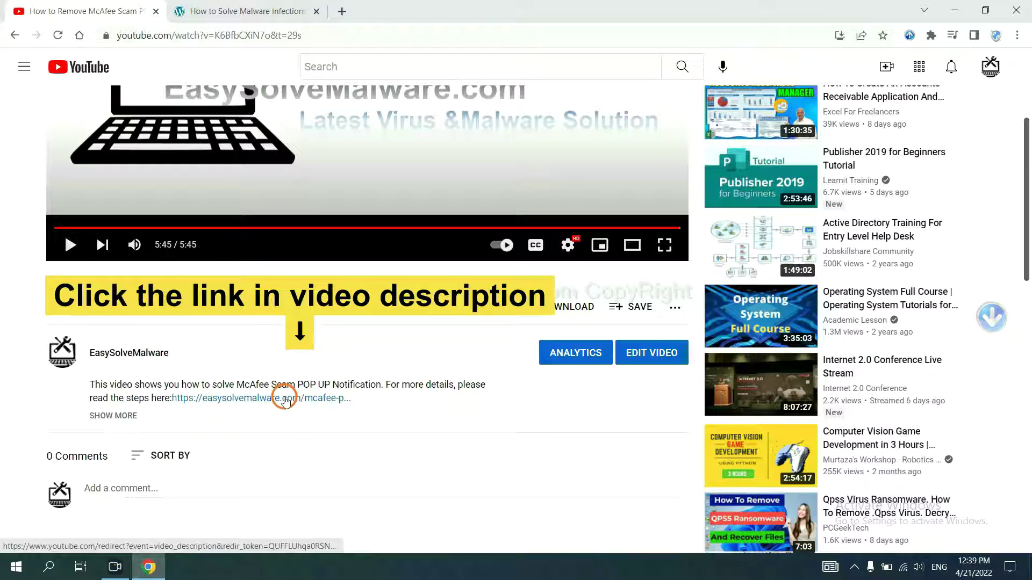
pyautogui.click(295, 11)
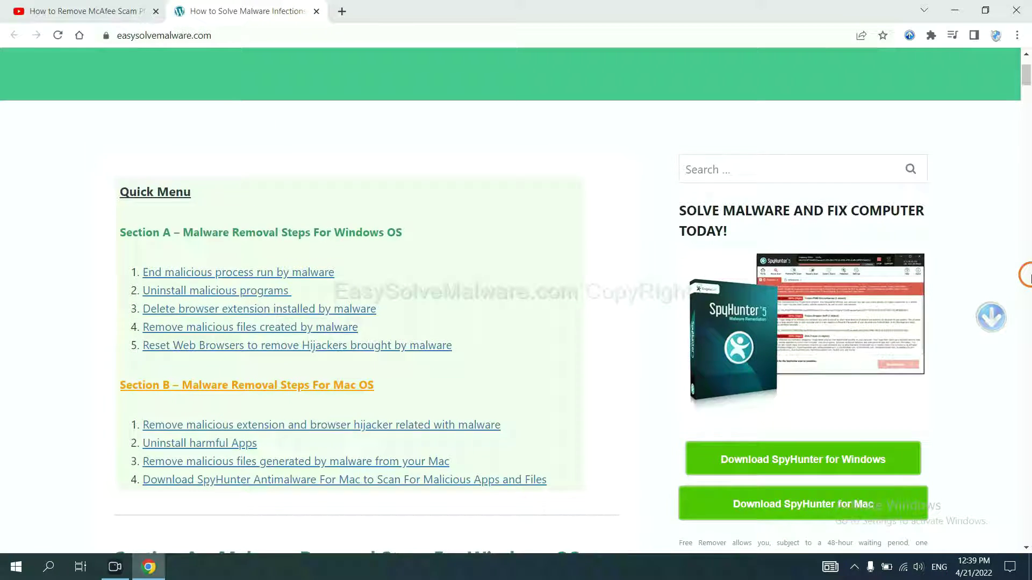
pyautogui.scroll(-3, 1028, 277)
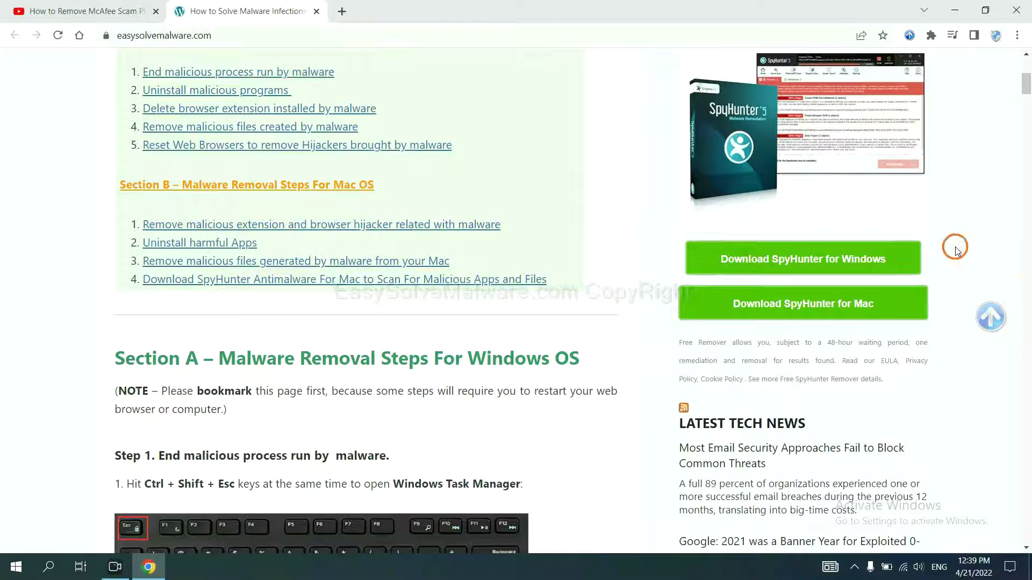
pyautogui.click(875, 256)
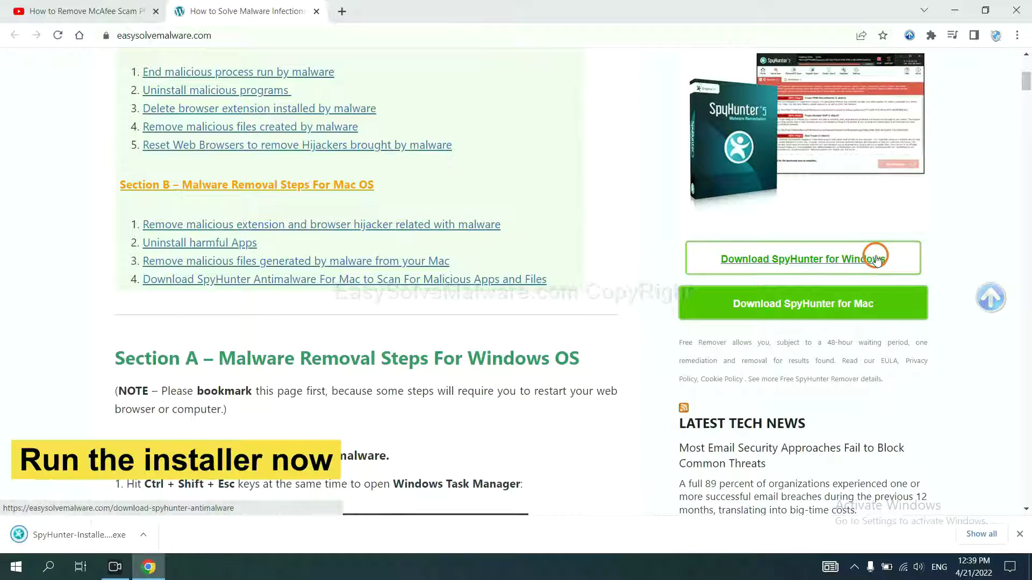
# Run the SpyHunter installer in English, accept the EULA and Privacy Policy, and start installation
pyautogui.click(65, 536)
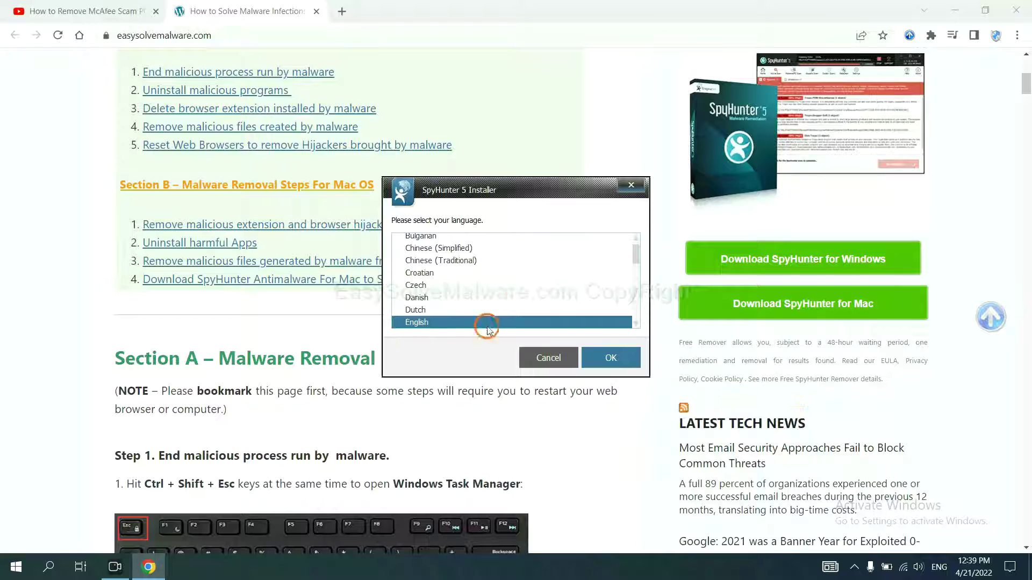
pyautogui.click(597, 357)
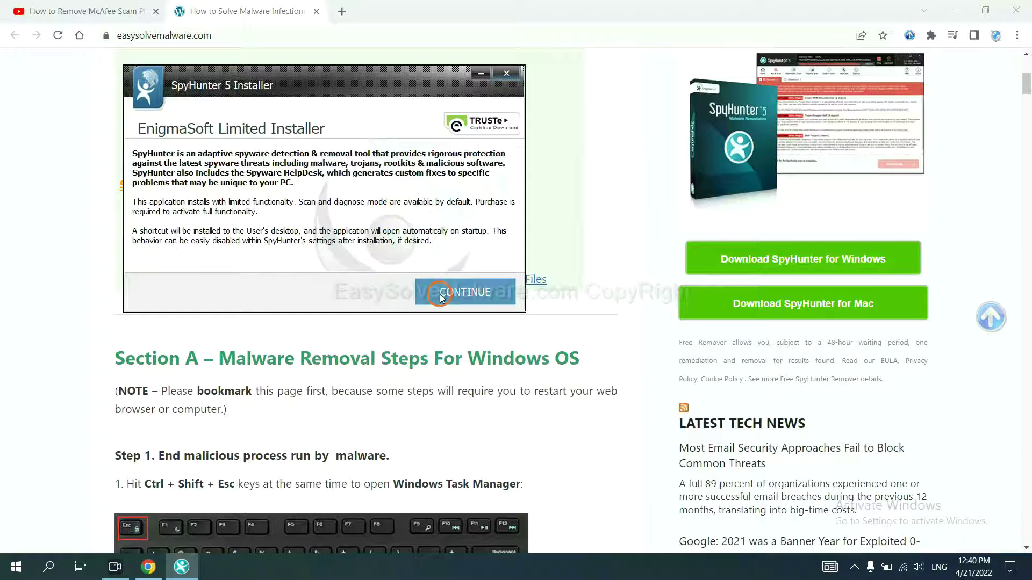
pyautogui.click(438, 292)
pyautogui.click(333, 258)
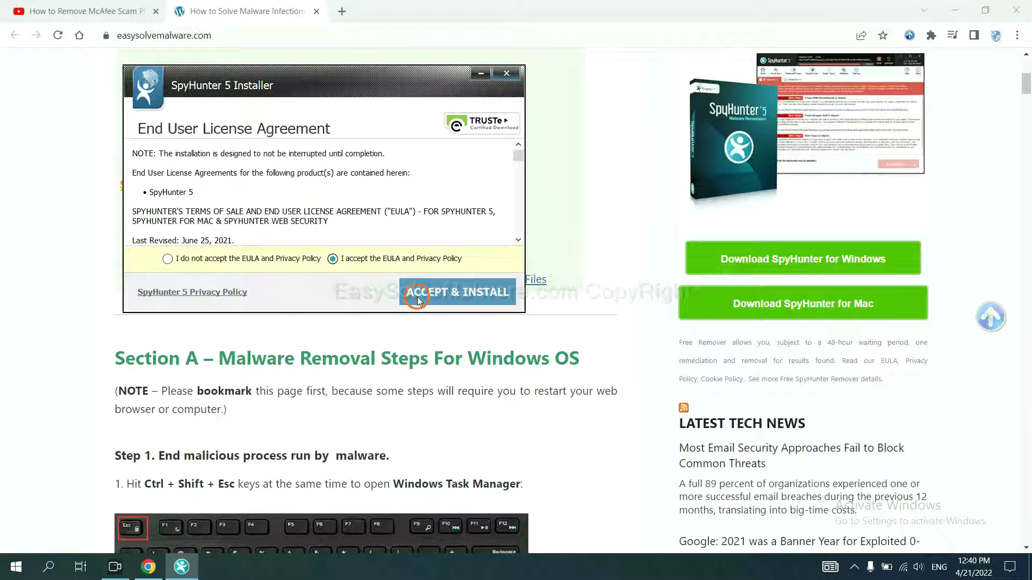
pyautogui.click(418, 296)
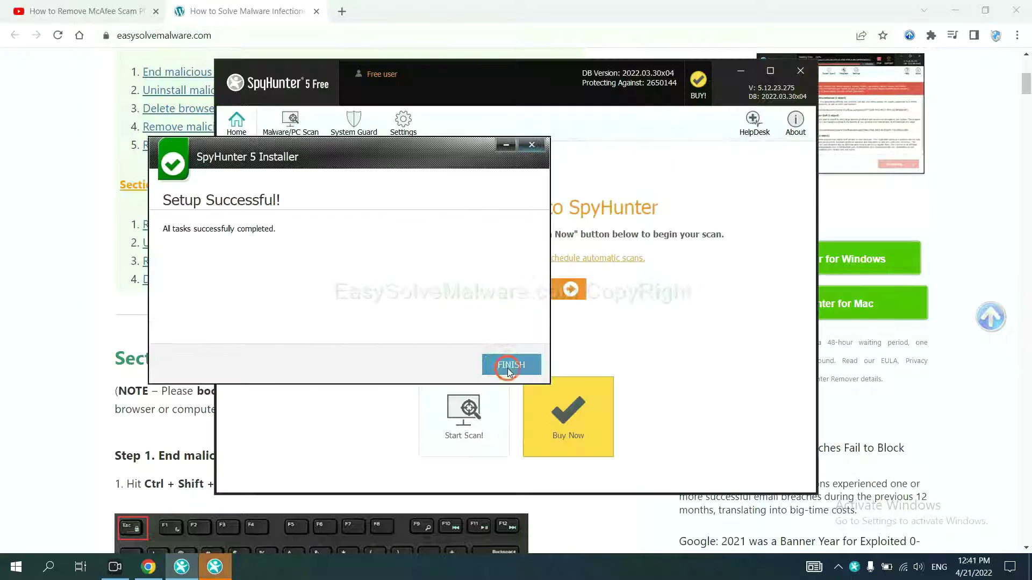
# Finish setup, run a SpyHunter scan, and move past the flagged remove360.bat unknown object
pyautogui.click(507, 368)
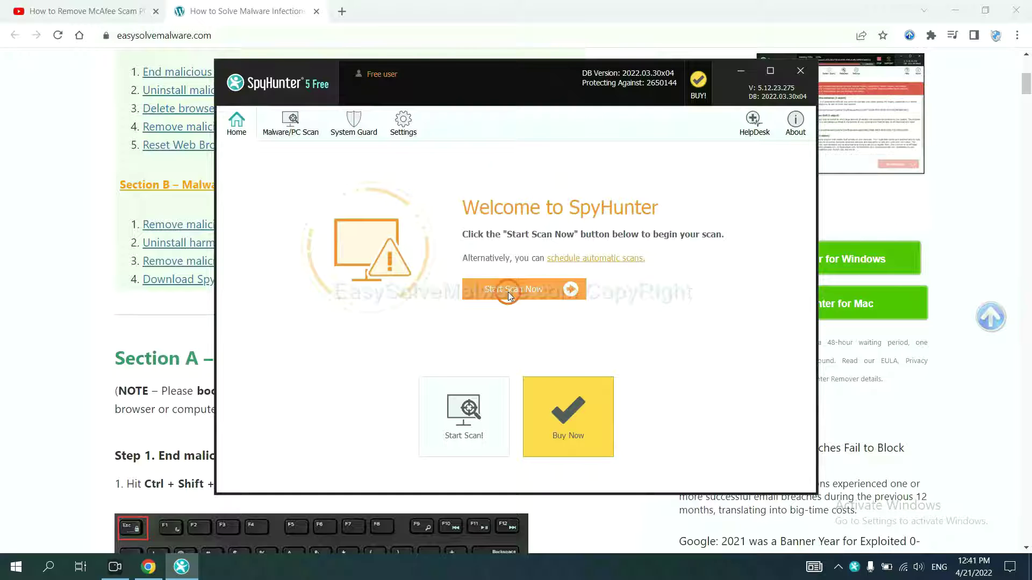
pyautogui.click(508, 292)
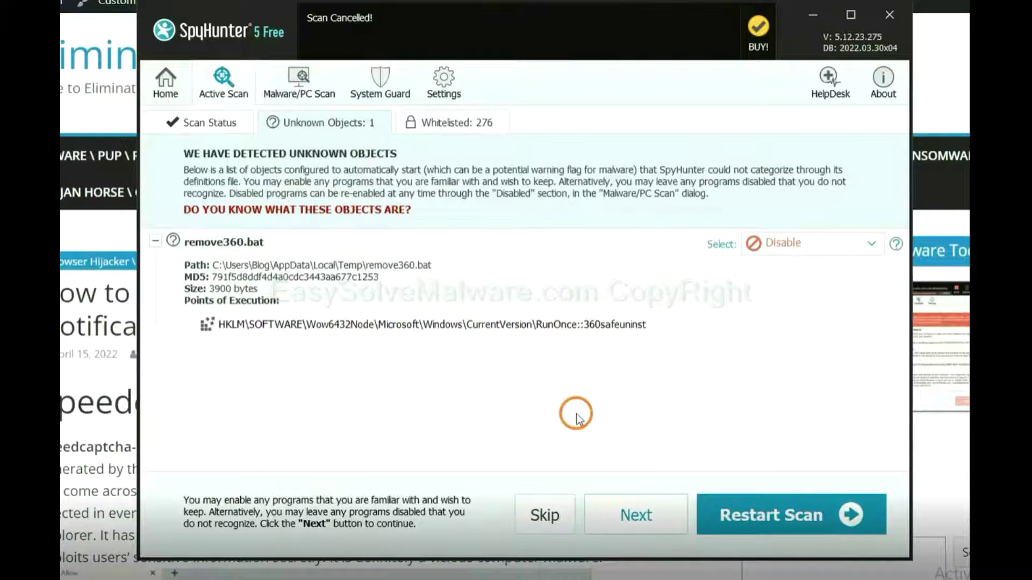
pyautogui.click(634, 513)
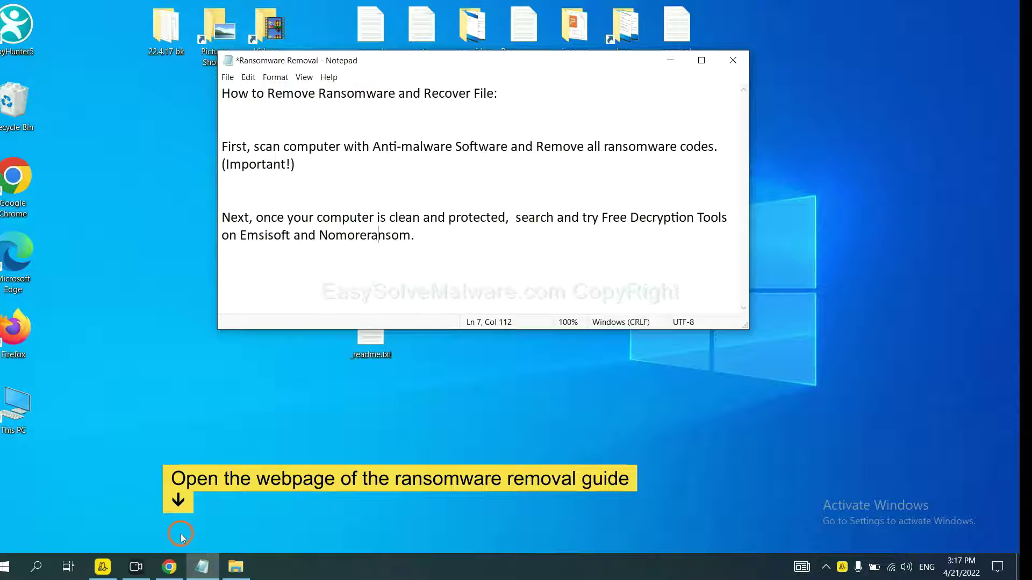
# Open the emsisoft.com/ransomware-decryption-tools link from Step 4 of the jhdd removal guide
pyautogui.moveTo(168, 568)
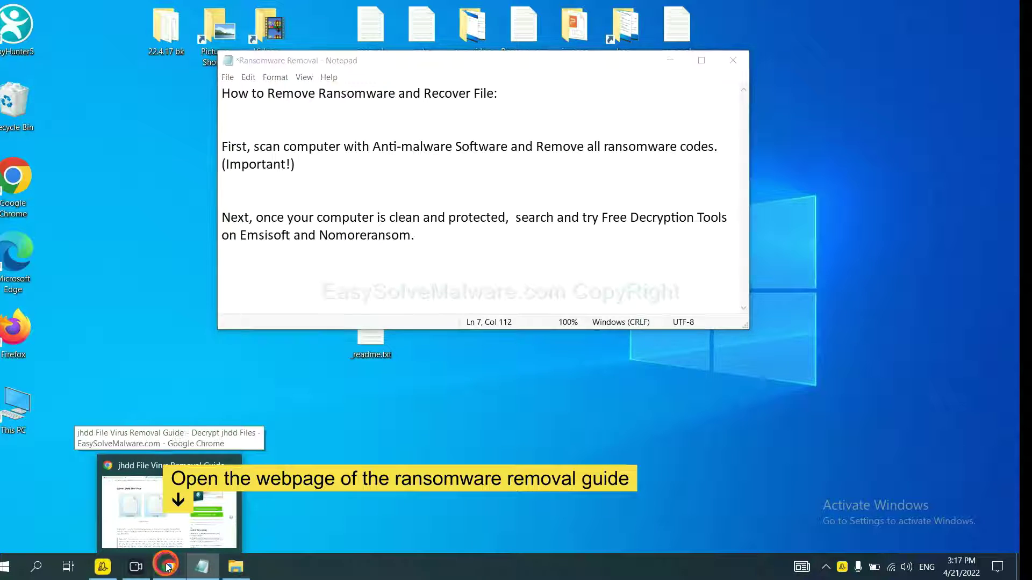
pyautogui.click(196, 527)
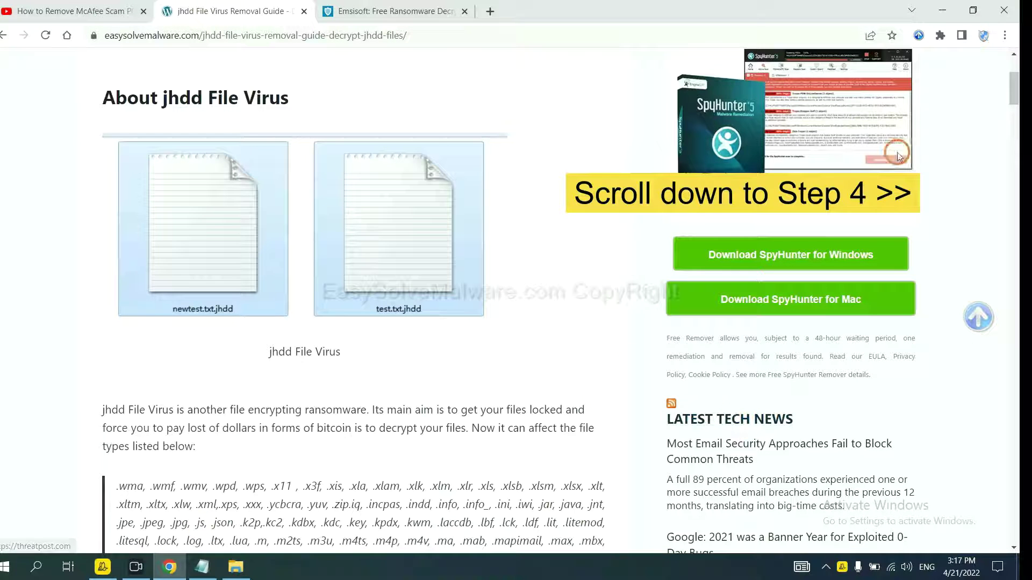
pyautogui.moveTo(1015, 80); pyautogui.dragTo(1005, 464)
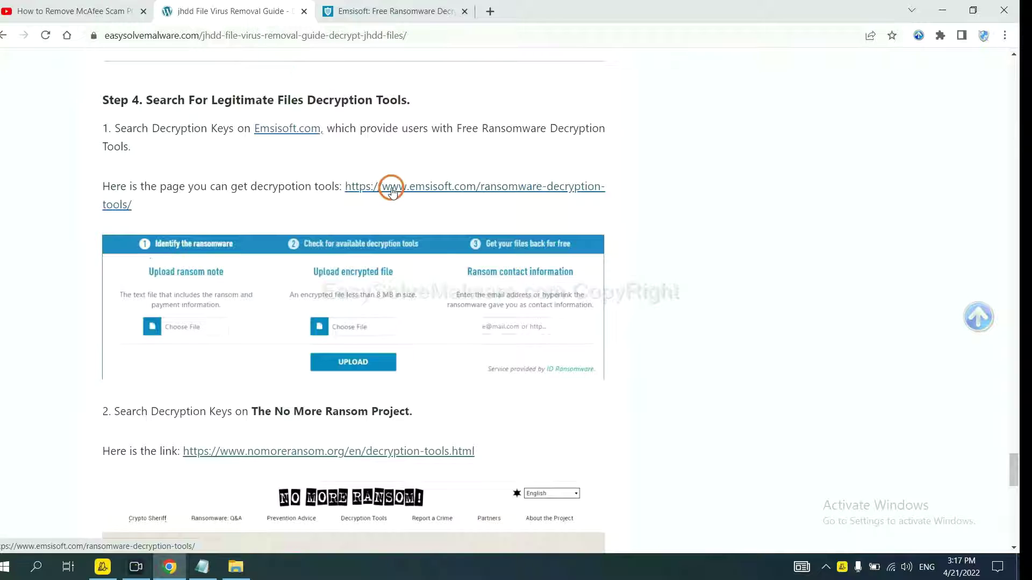
pyautogui.scroll(-4, 343, 177)
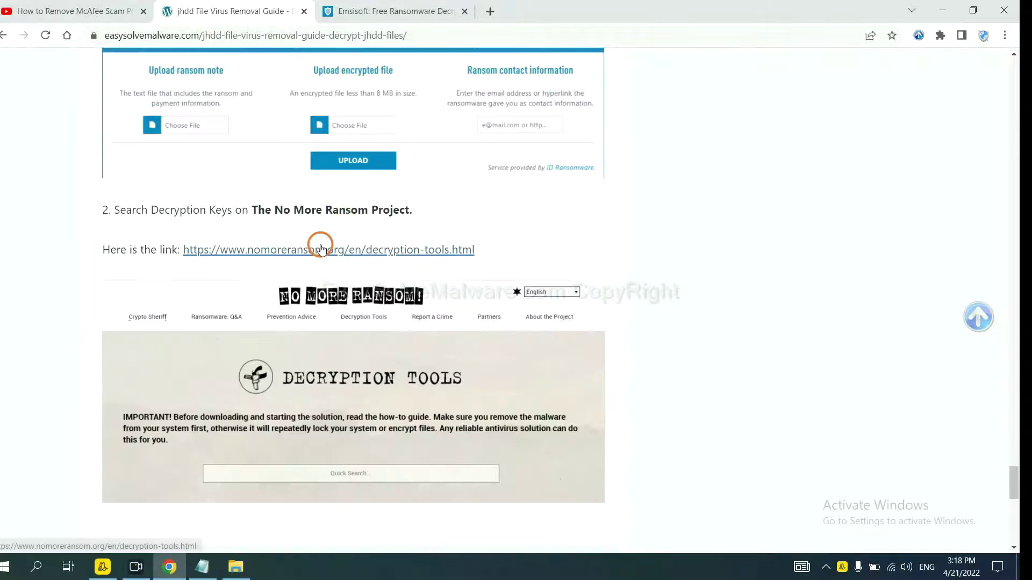
pyautogui.scroll(5, 333, 249)
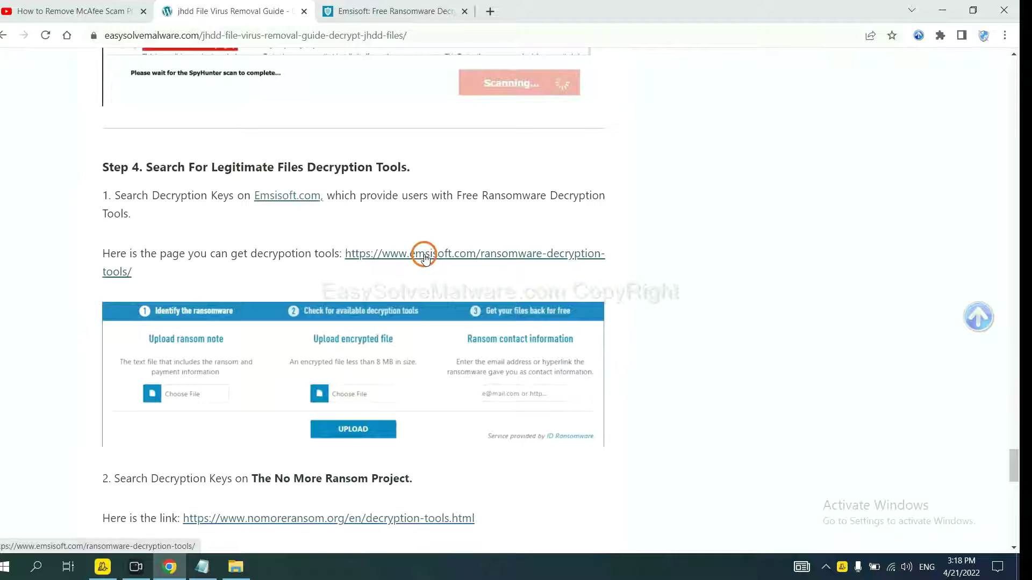
pyautogui.click(424, 256)
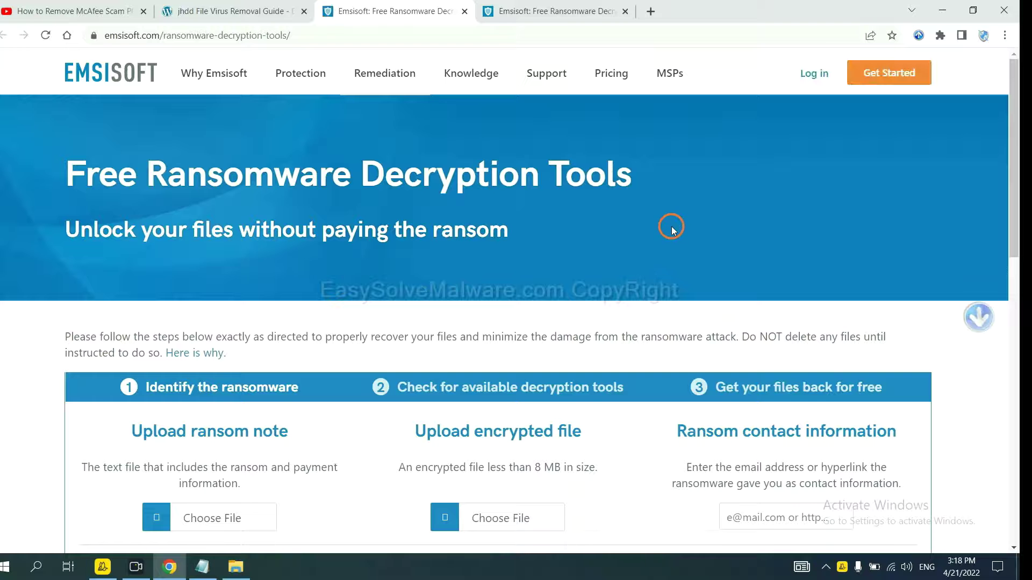
# Scroll the Emsisoft decryption page down to the 'Identify the ransomware' section
pyautogui.scroll(-4, 666, 225)
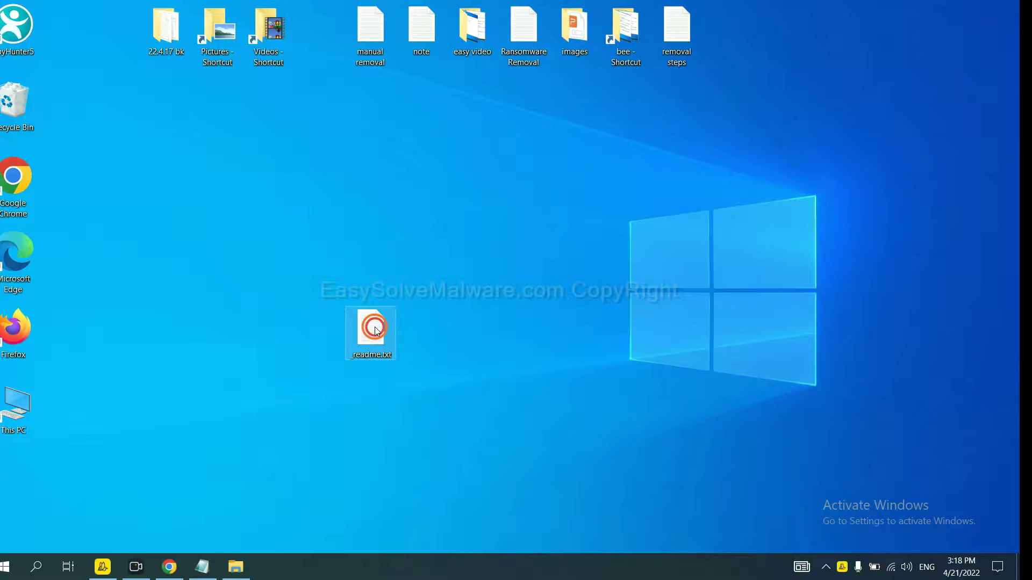
# Copy the contact e-mail from _readme.txt and focus Emsisoft's Ransom contact information field
pyautogui.doubleClick(376, 330)
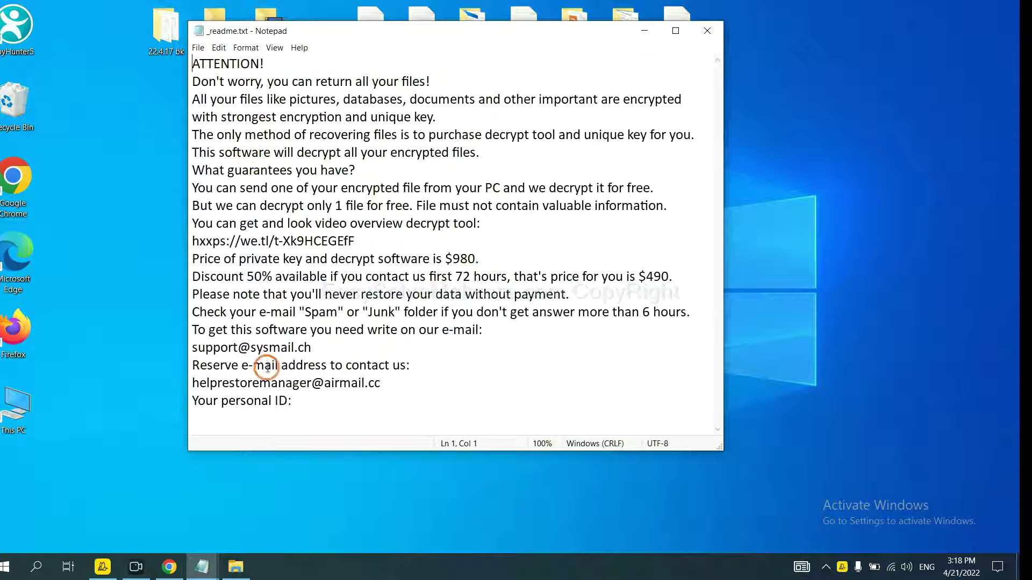
pyautogui.moveTo(341, 350); pyautogui.dragTo(166, 342)
pyautogui.hotkey('ctrl', 'c')
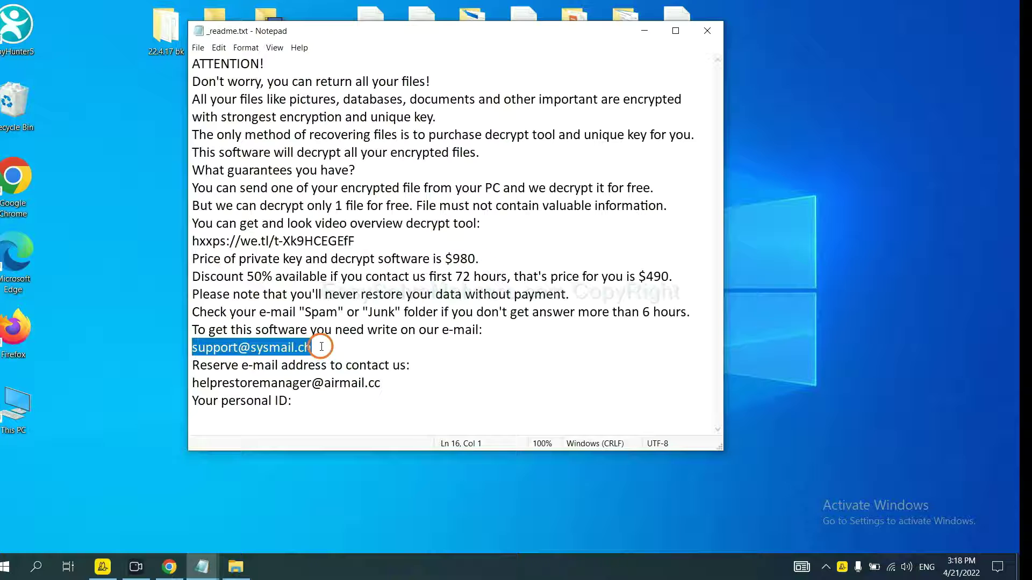
pyautogui.click(169, 567)
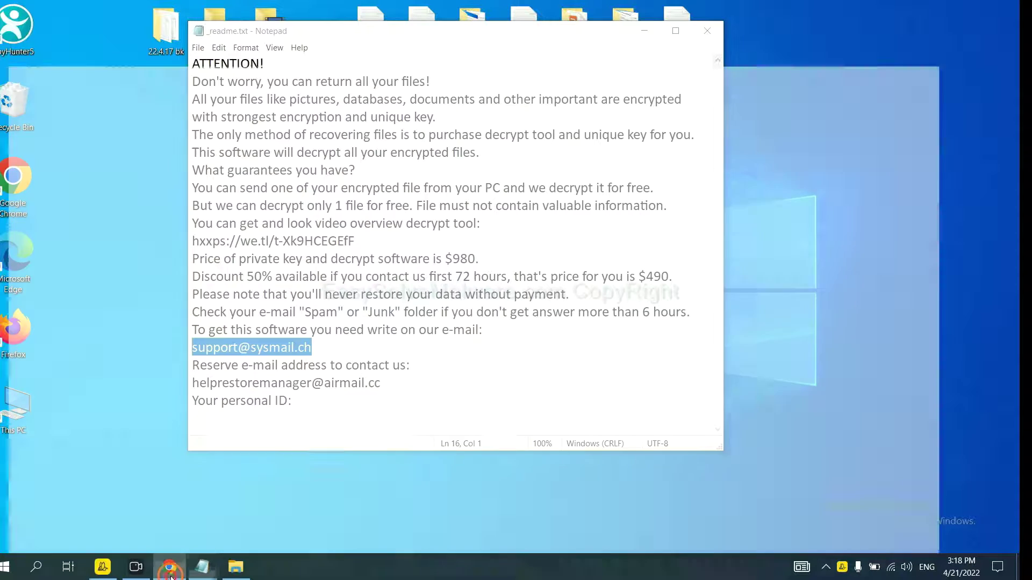
pyautogui.click(783, 317)
# Paste the ransom contact e-mail and upload it, identifying the ransomware as STOP (Djvu)
pyautogui.hotkey('ctrl', 'v')
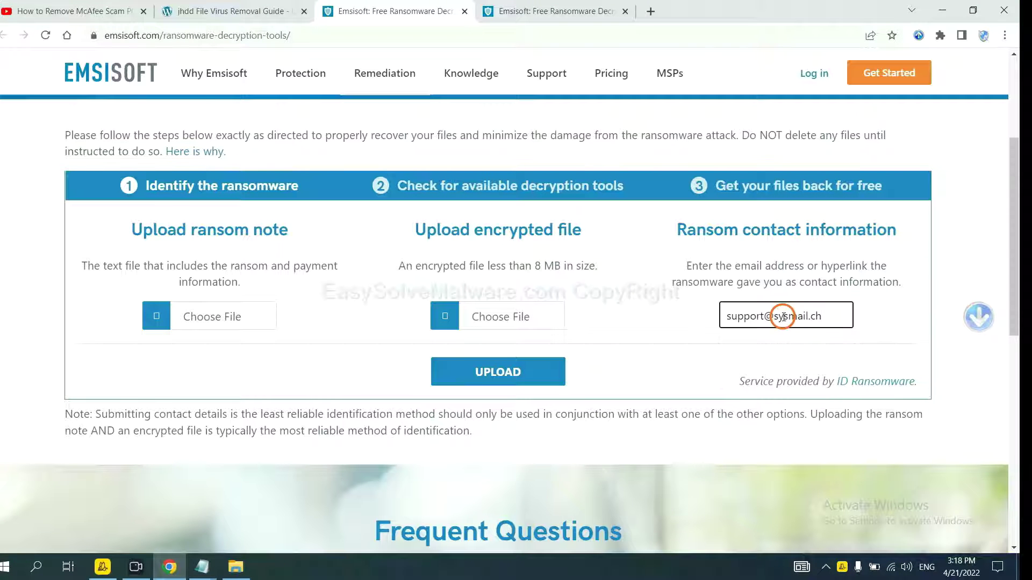
pyautogui.click(539, 369)
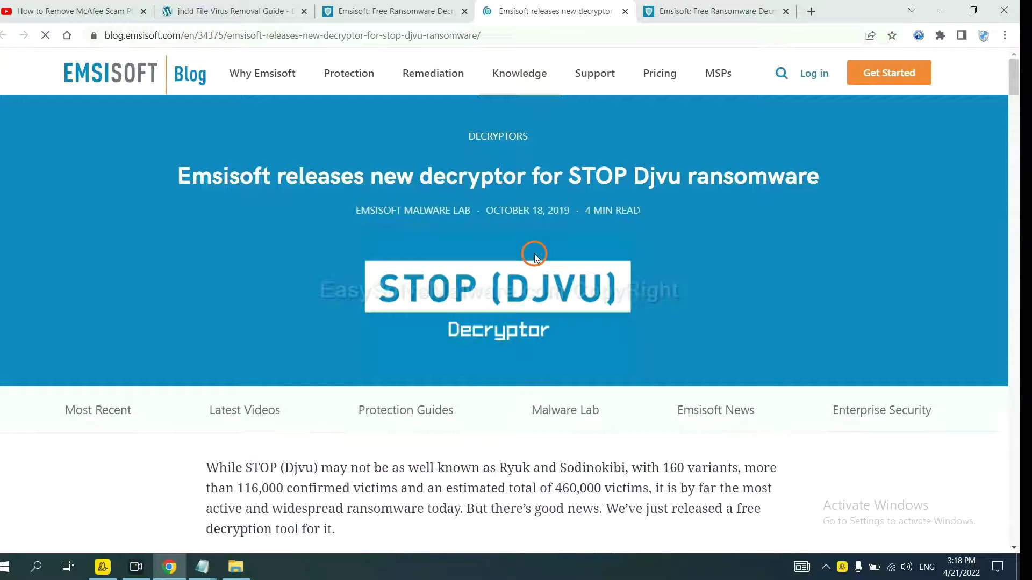
# Scroll to the STOP ransomware variants list and open the Emsisoft Decryptor for STOP Djvu page
pyautogui.scroll(-5, 538, 247)
pyautogui.scroll(-12, 537, 236)
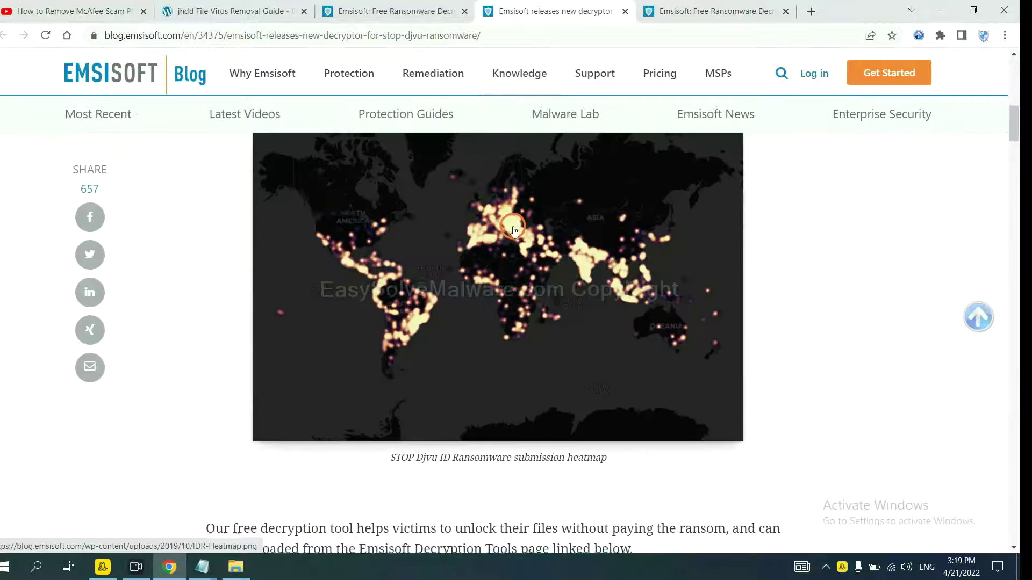
pyautogui.scroll(-12, 514, 226)
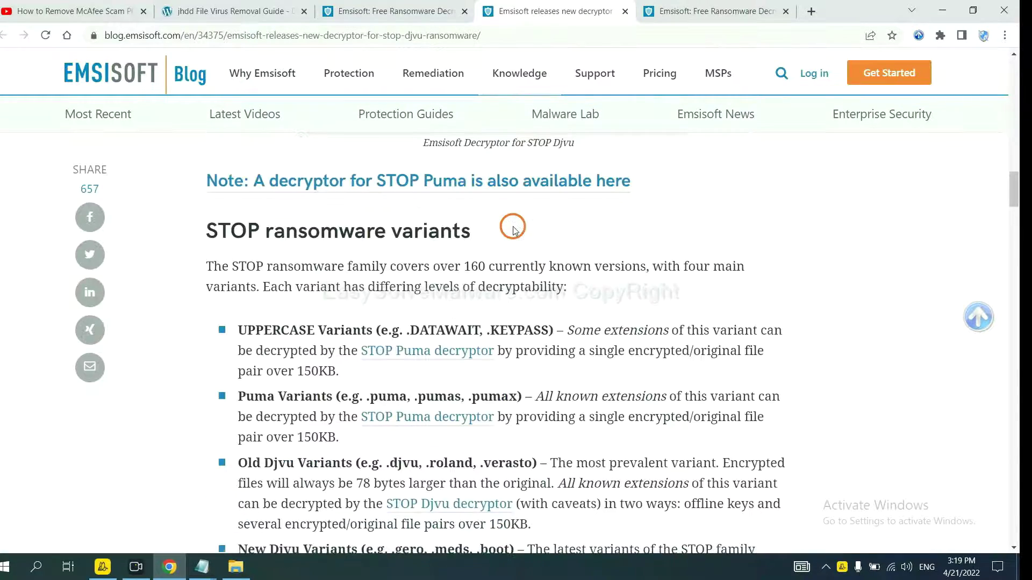
pyautogui.scroll(-2, 513, 228)
pyautogui.scroll(2, 511, 224)
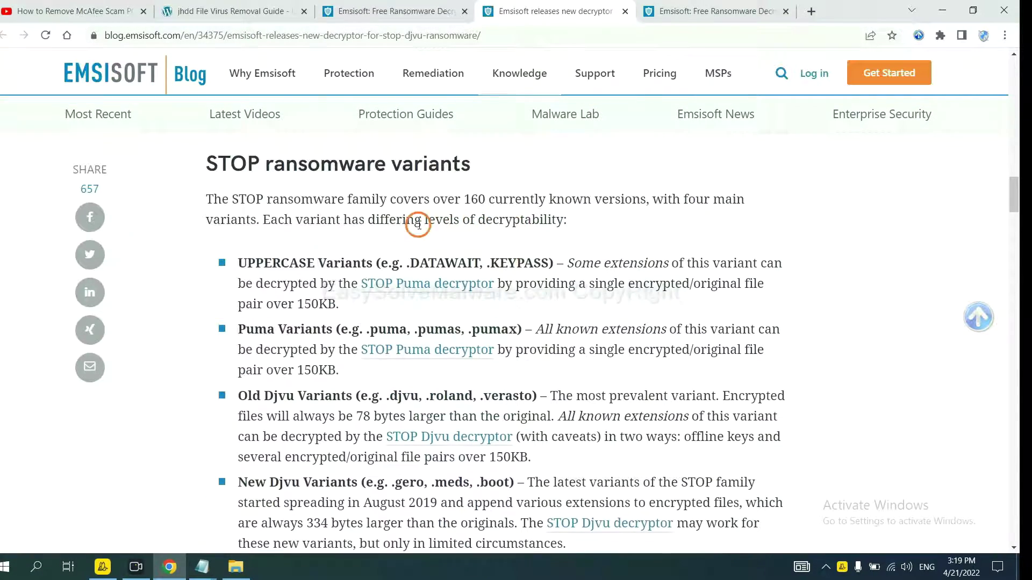
pyautogui.scroll(-1, 360, 258)
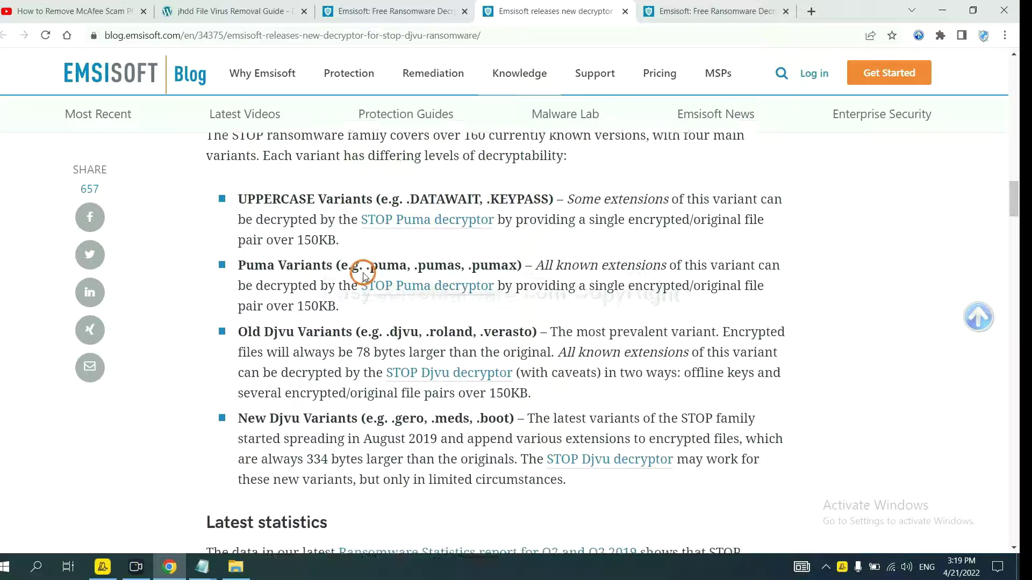
pyautogui.scroll(-2, 379, 295)
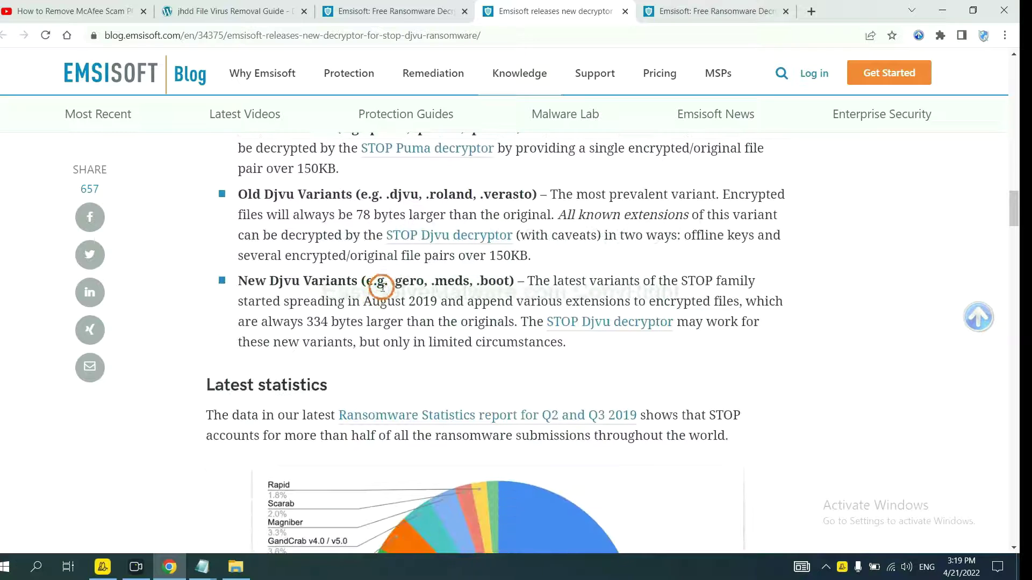
pyautogui.scroll(-1, 382, 285)
pyautogui.click(593, 259)
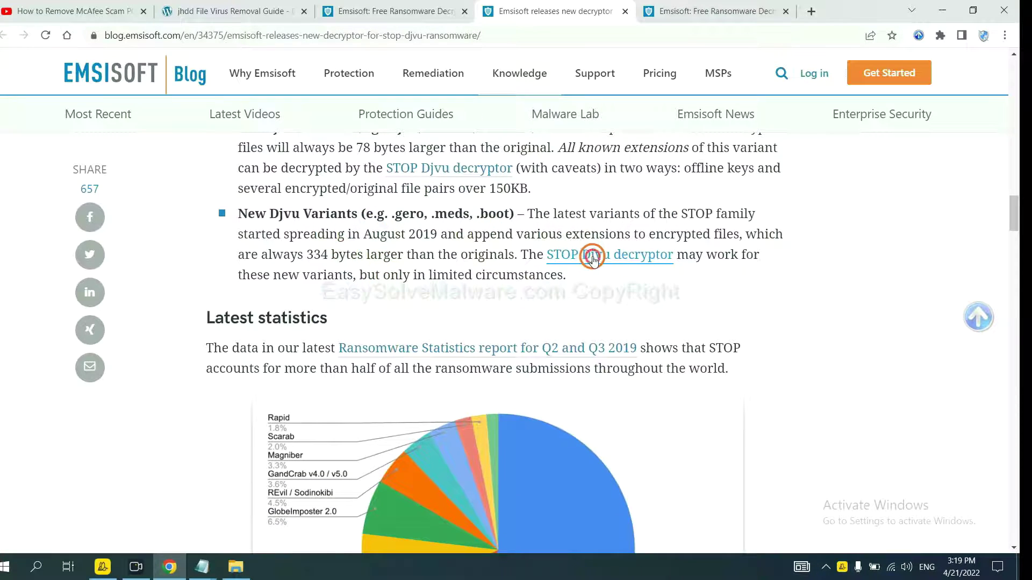
pyautogui.scroll(-3, 592, 260)
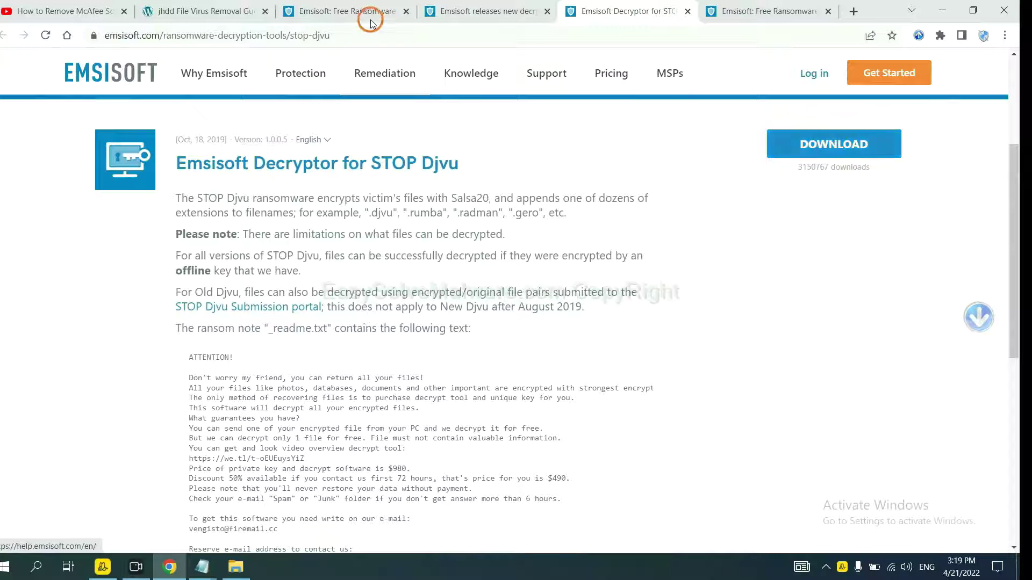
# Open No More Ransom's Decryption Tools page from the jhdd removal guide link
pyautogui.click(172, 11)
pyautogui.scroll(-6, 358, 316)
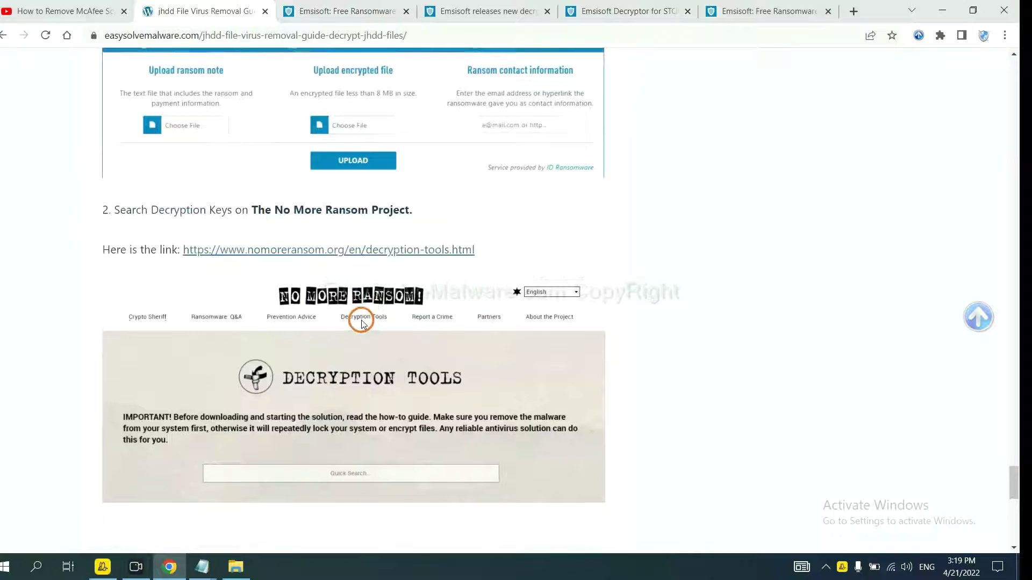
pyautogui.click(377, 189)
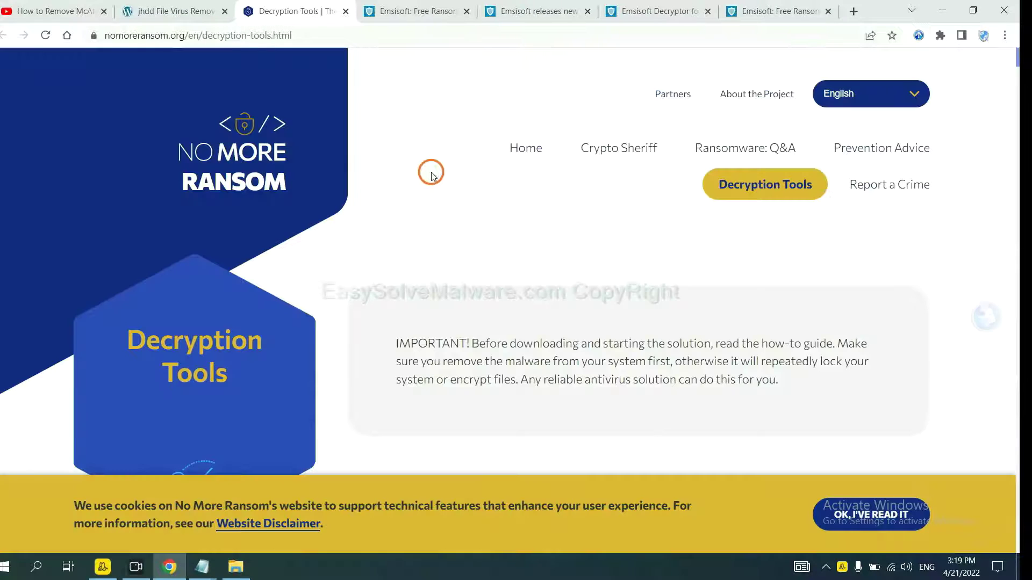
pyautogui.scroll(-4, 529, 236)
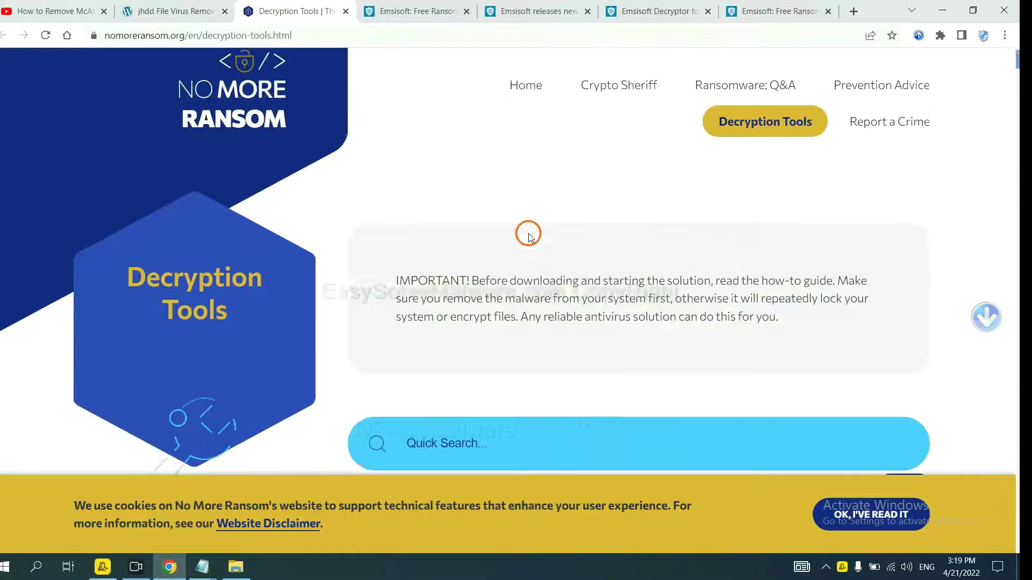
# Quick-search 'djvu' and expand the djvu Ransom entry to see its Emsisoft decryptor
pyautogui.click(514, 314)
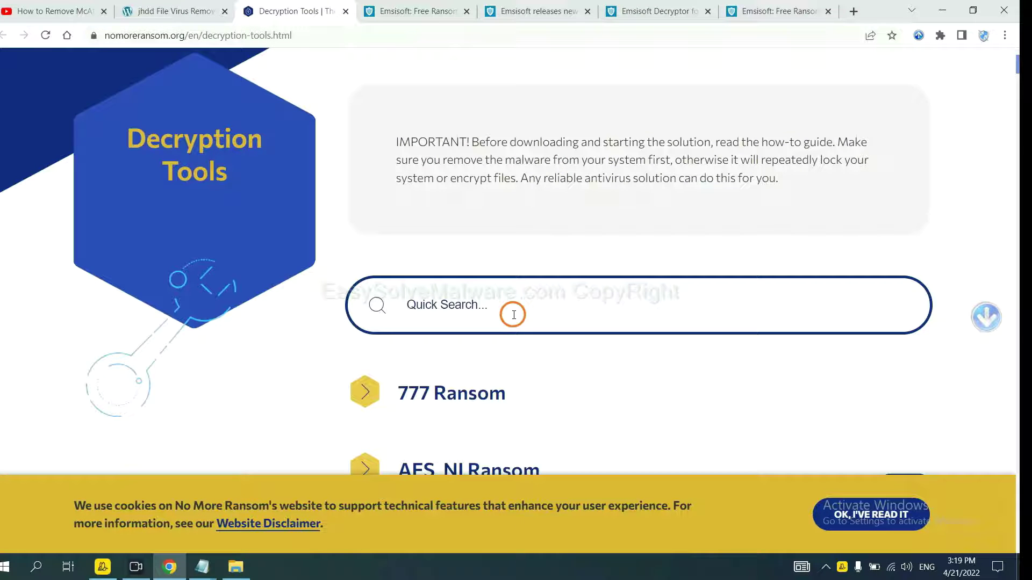
pyautogui.write('djv')
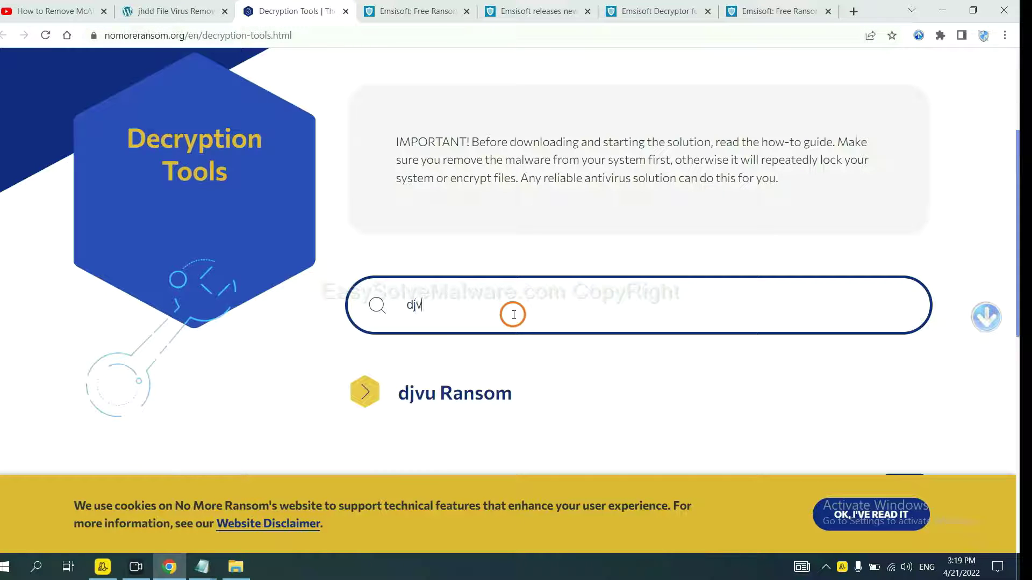
pyautogui.write('u')
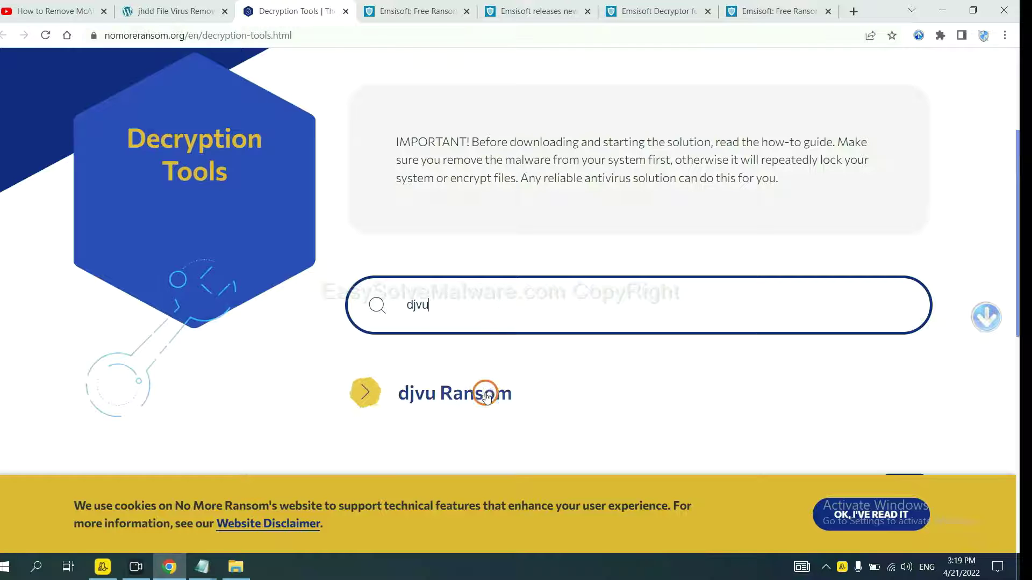
pyautogui.scroll(-1, 472, 344)
pyautogui.click(473, 344)
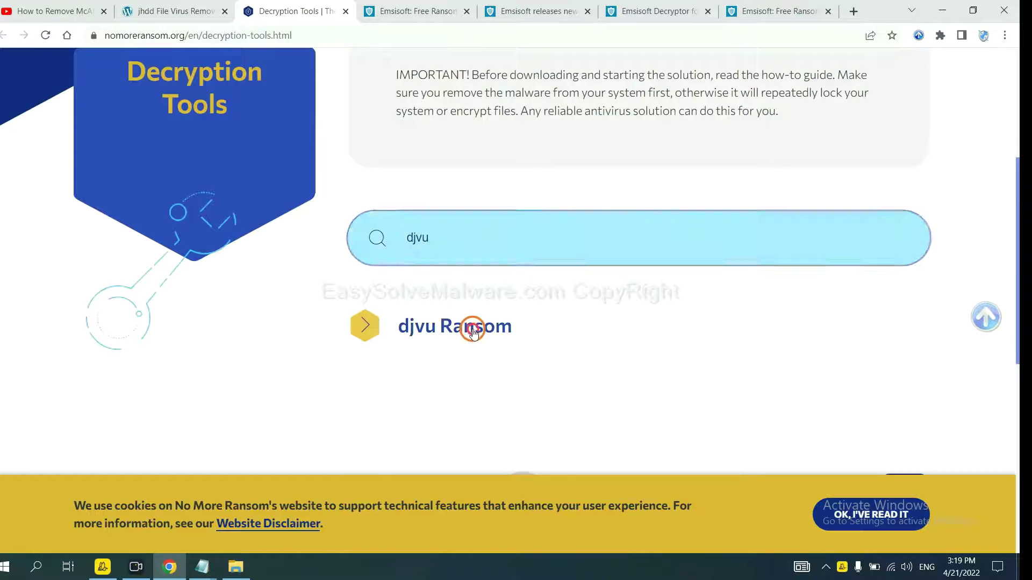
pyautogui.scroll(-3, 556, 368)
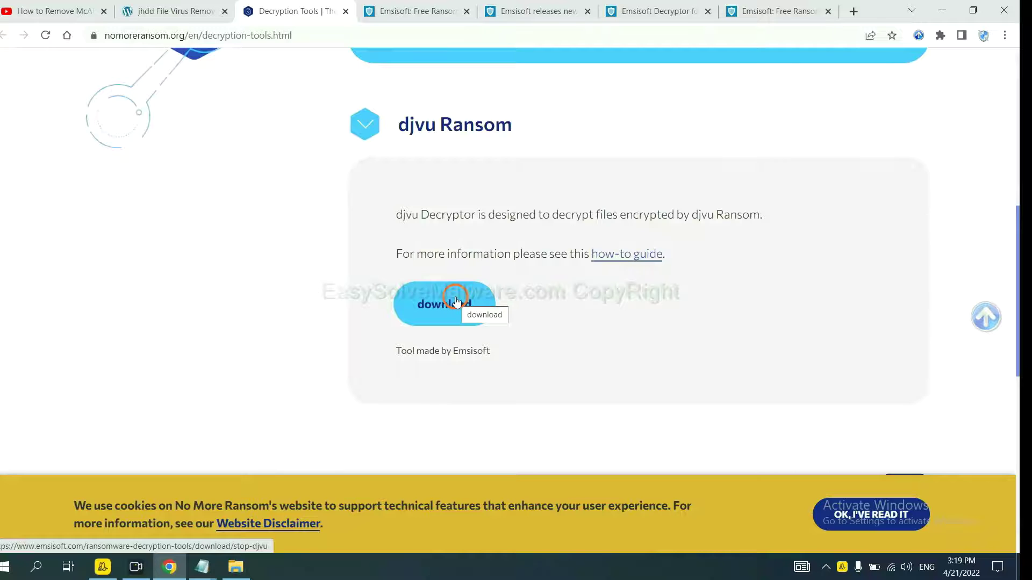
pyautogui.scroll(10, 628, 299)
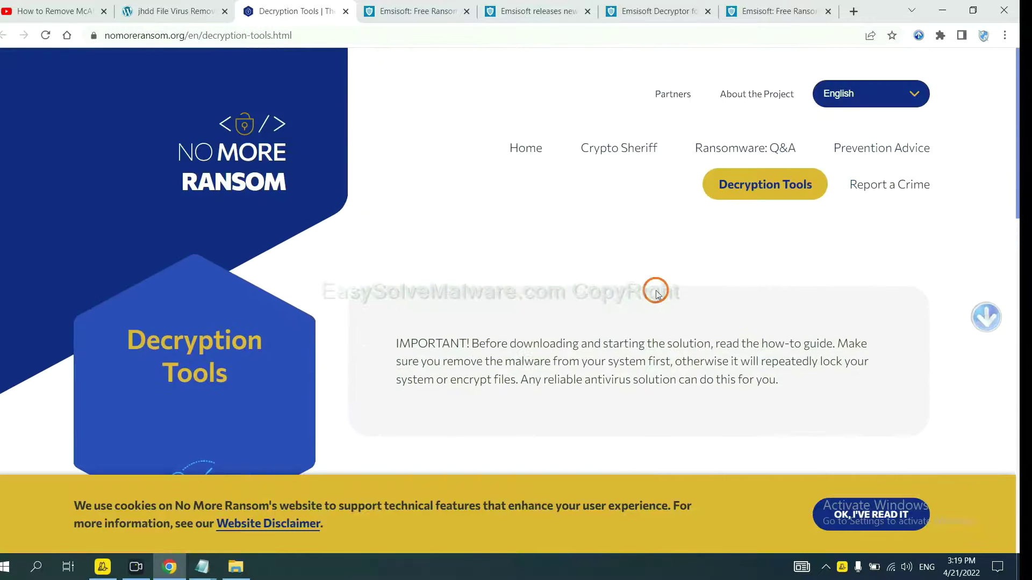